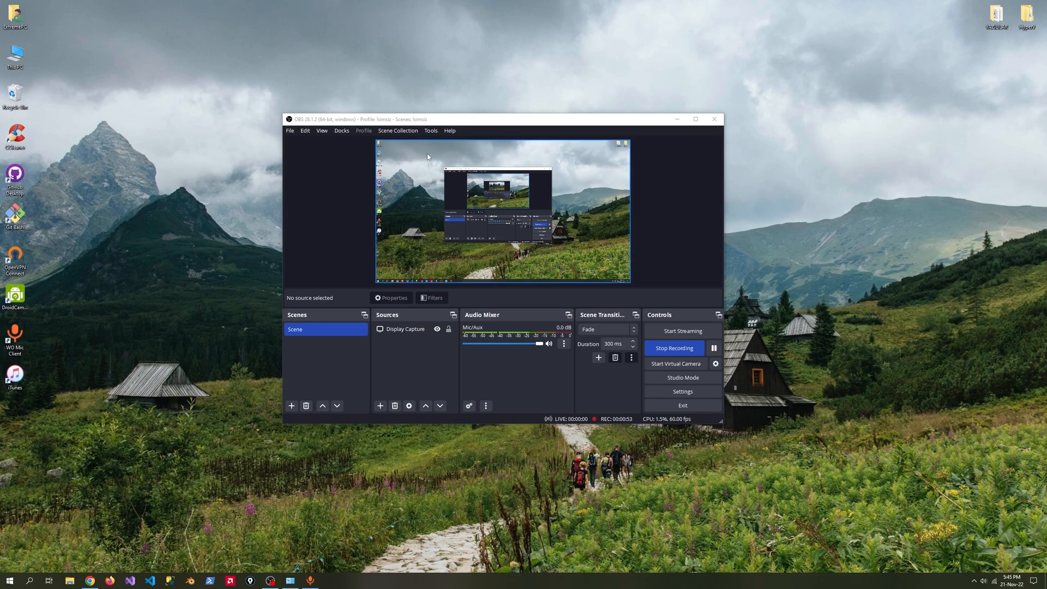
{"action": "left_click", "coordinate": [431, 131]}
{"action": "left_click", "coordinate": [224, 284]}
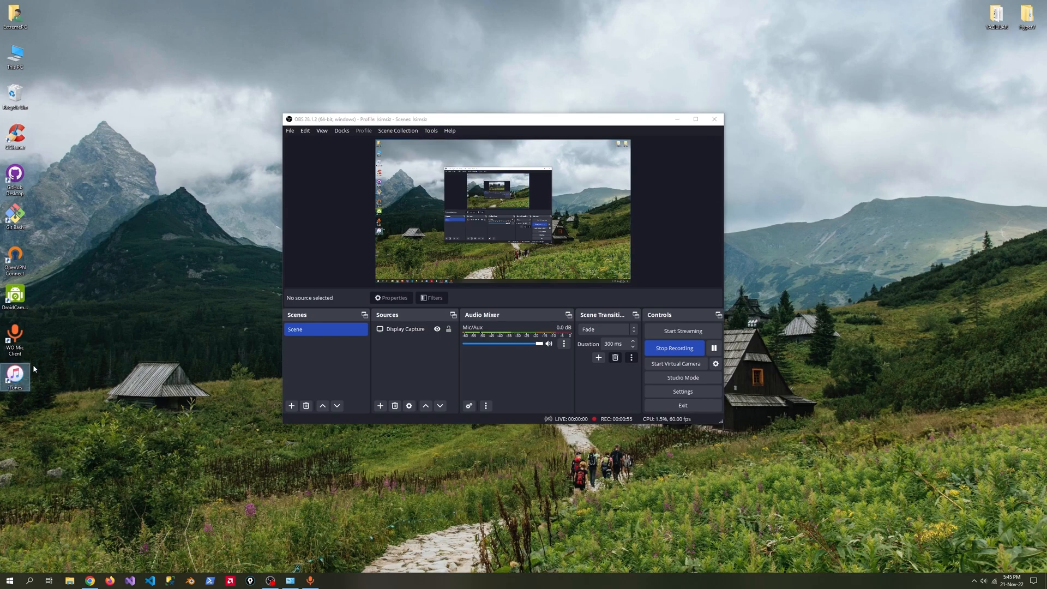
- Switch to Chrome and review the obs-ndi 4.10.0 release page and its address on GitHub
{"action": "left_click", "coordinate": [90, 581]}
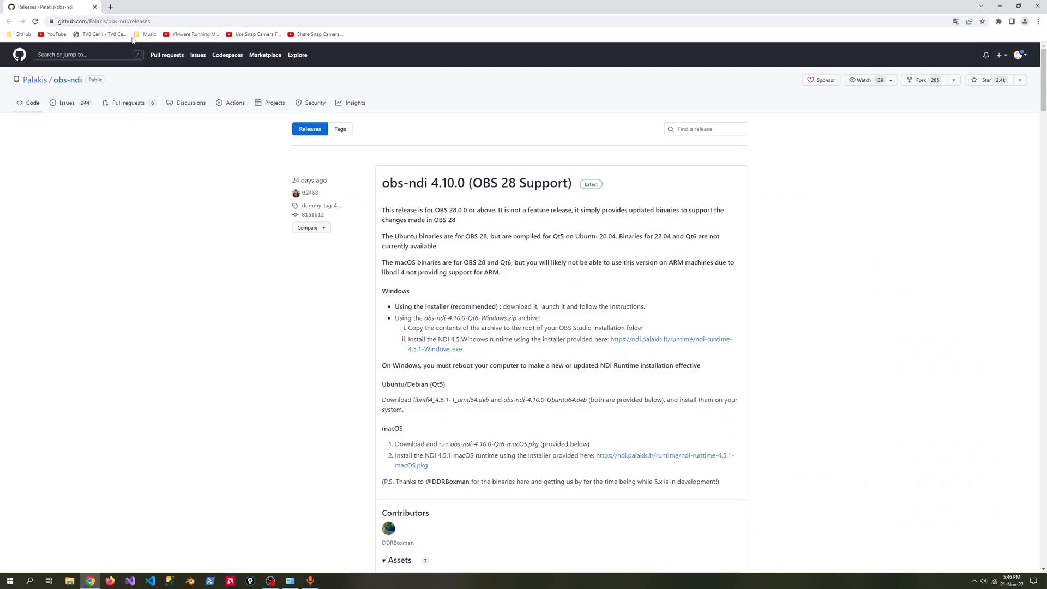
{"action": "left_click_drag", "start_coordinate": [156, 22], "coordinate": [75, 27]}
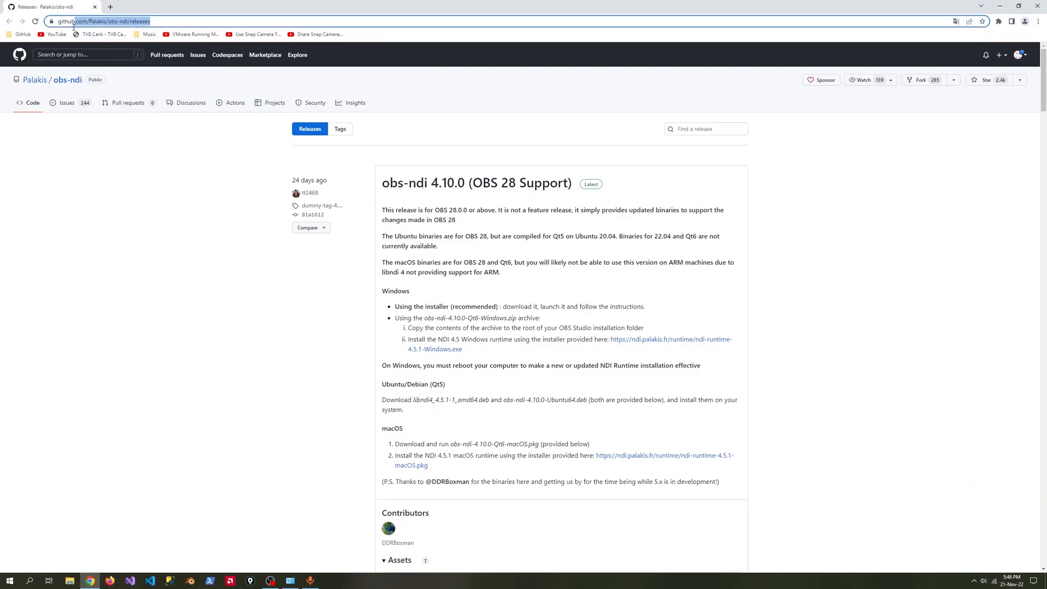
{"action": "left_click", "coordinate": [209, 224]}
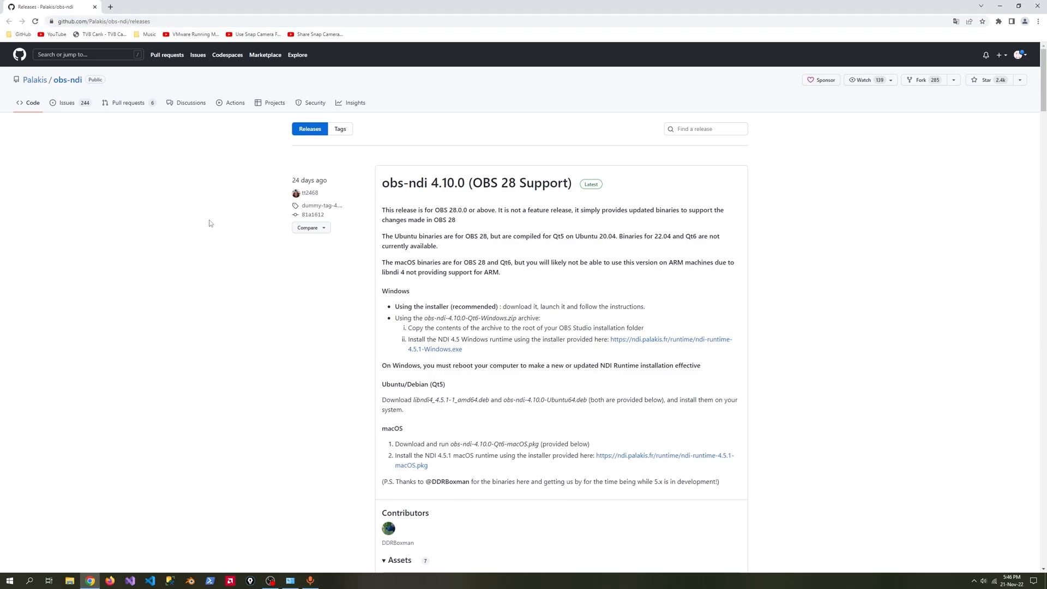
{"action": "left_click", "coordinate": [156, 25]}
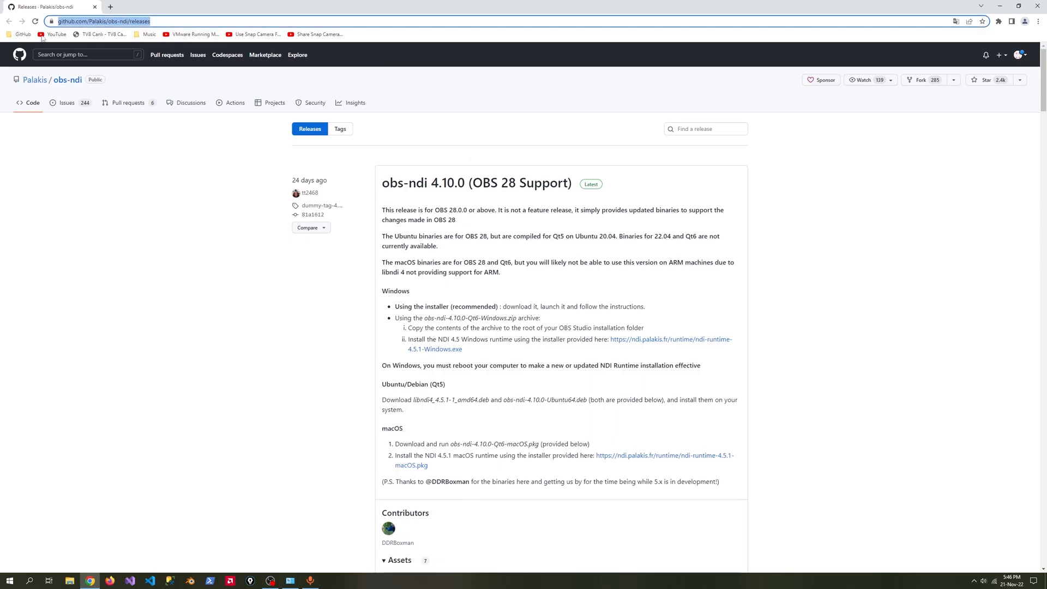
{"action": "left_click", "coordinate": [269, 220]}
{"action": "scroll", "coordinate": [513, 228], "scroll_direction": "down", "scroll_amount": 5}
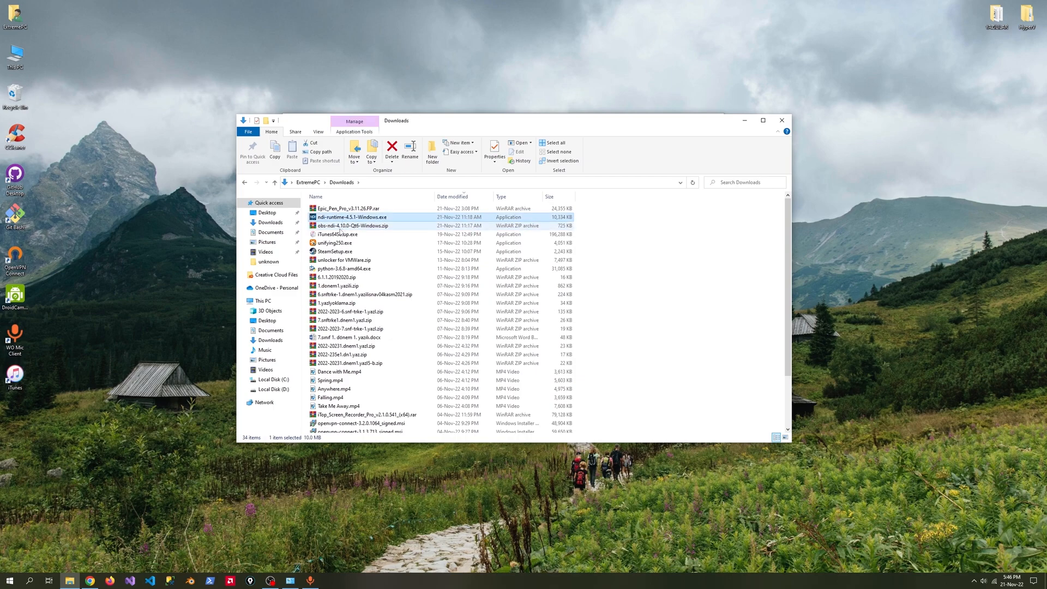
- Open obs-ndi-4.10.0-Qt6-Windows.zip from Downloads and copy its contents into the obs-studio folder under Program Files
{"action": "left_click", "coordinate": [340, 227]}
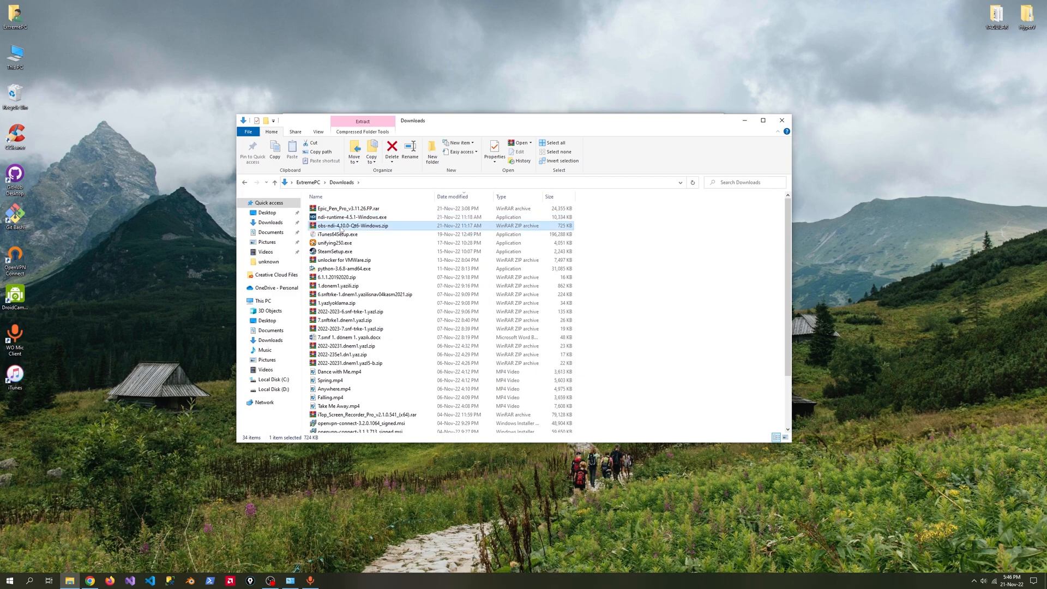
{"action": "double_click", "coordinate": [340, 226]}
{"action": "left_click", "coordinate": [291, 224]}
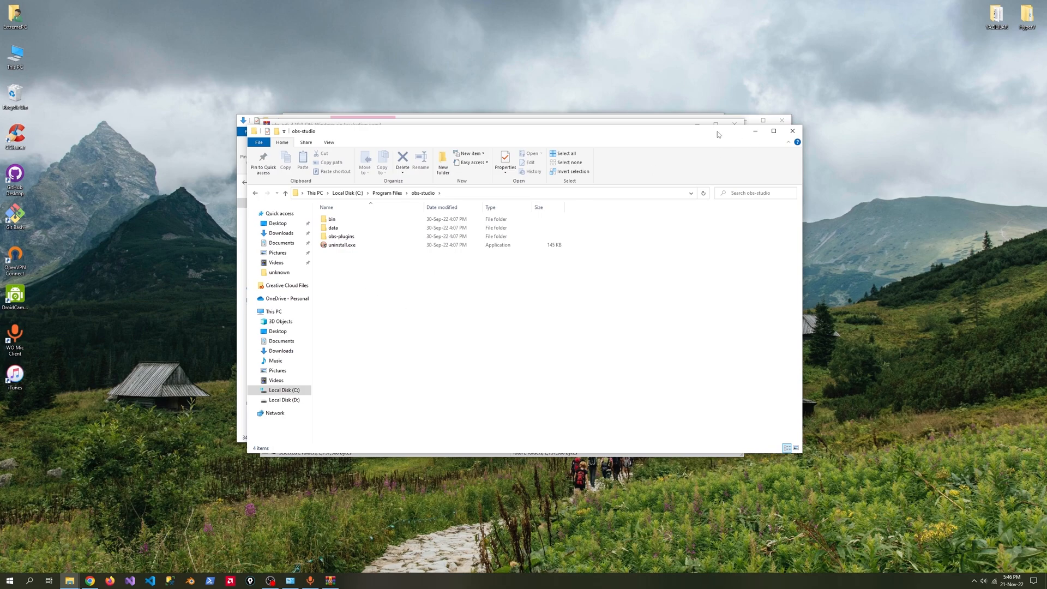
{"action": "left_click_drag", "start_coordinate": [703, 132], "coordinate": [826, 181]}
{"action": "left_click_drag", "start_coordinate": [303, 232], "coordinate": [853, 334]}
{"action": "left_click", "coordinate": [505, 227]}
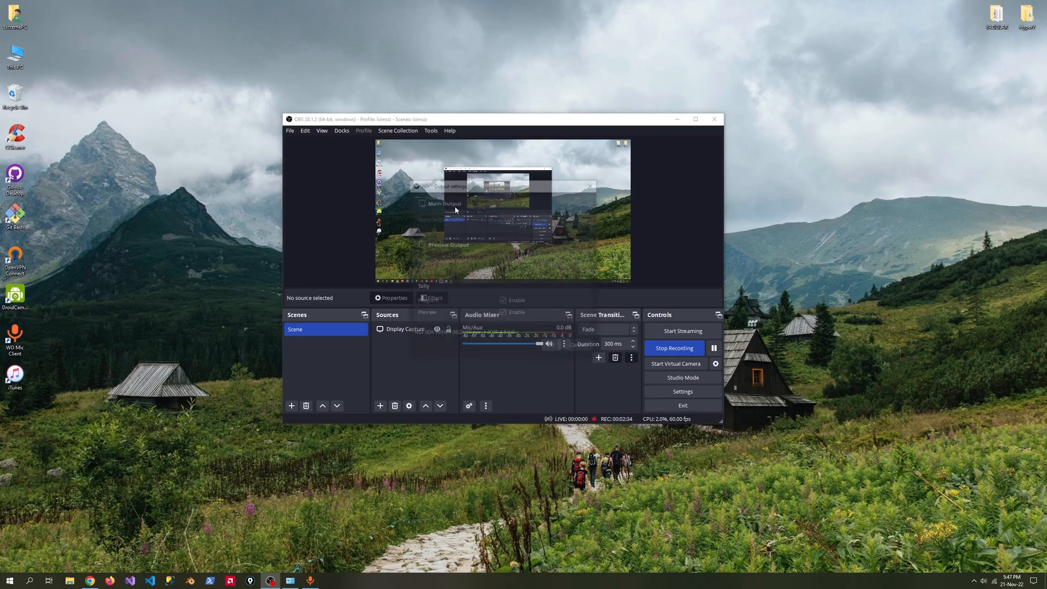
- Look over the NDI output settings in OBS and close them without changing anything
{"action": "left_click", "coordinate": [483, 197]}
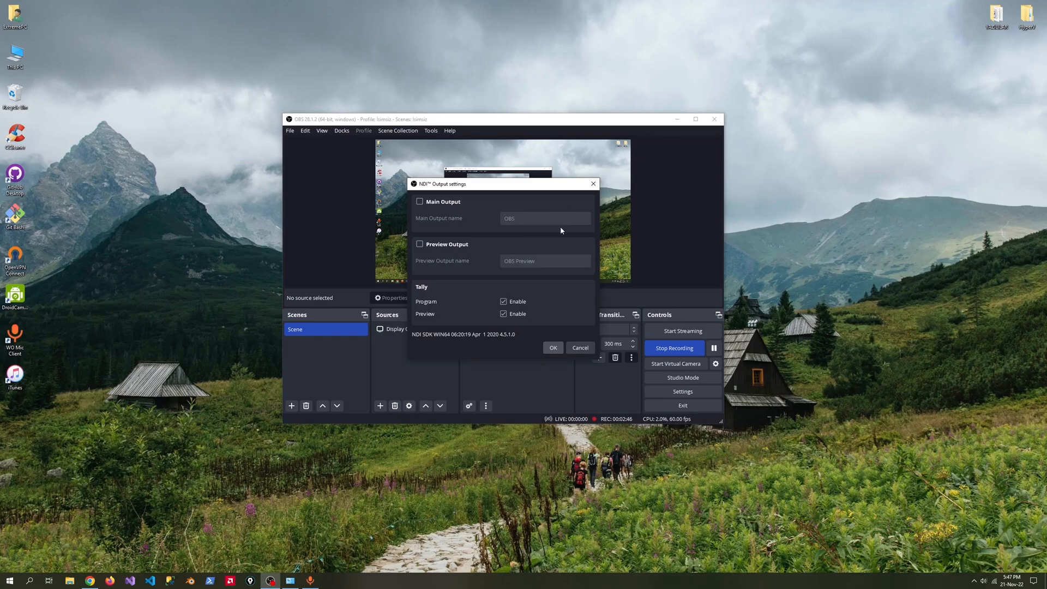
{"action": "left_click", "coordinate": [593, 183]}
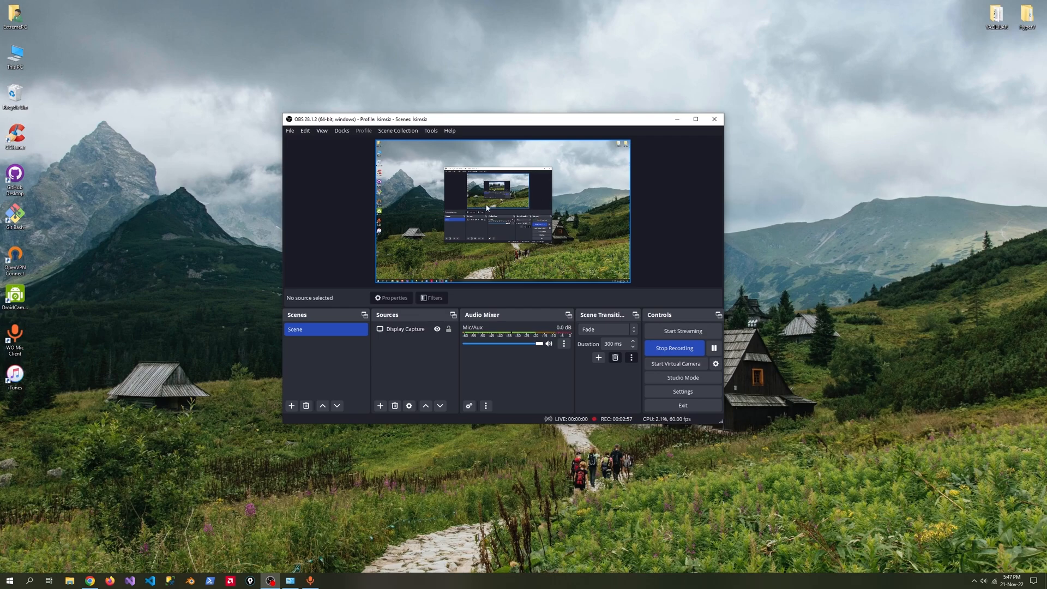
{"action": "left_click", "coordinate": [571, 216]}
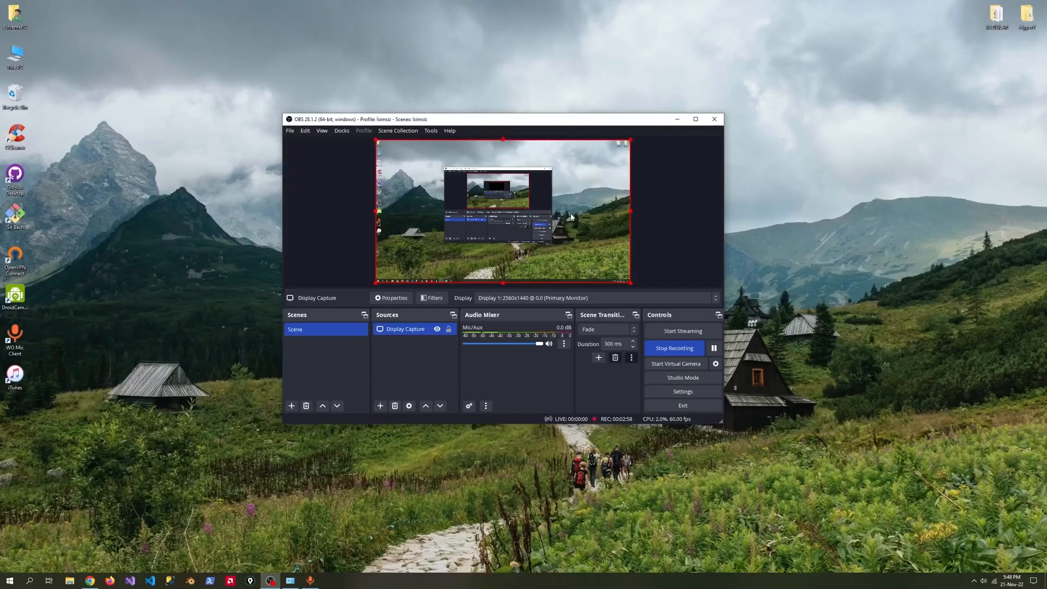
{"action": "left_click", "coordinate": [346, 215]}
- Add an NDI source that receives the OBS Notebook output and place it in the bottom-right corner of the canvas
{"action": "left_click", "coordinate": [380, 406]}
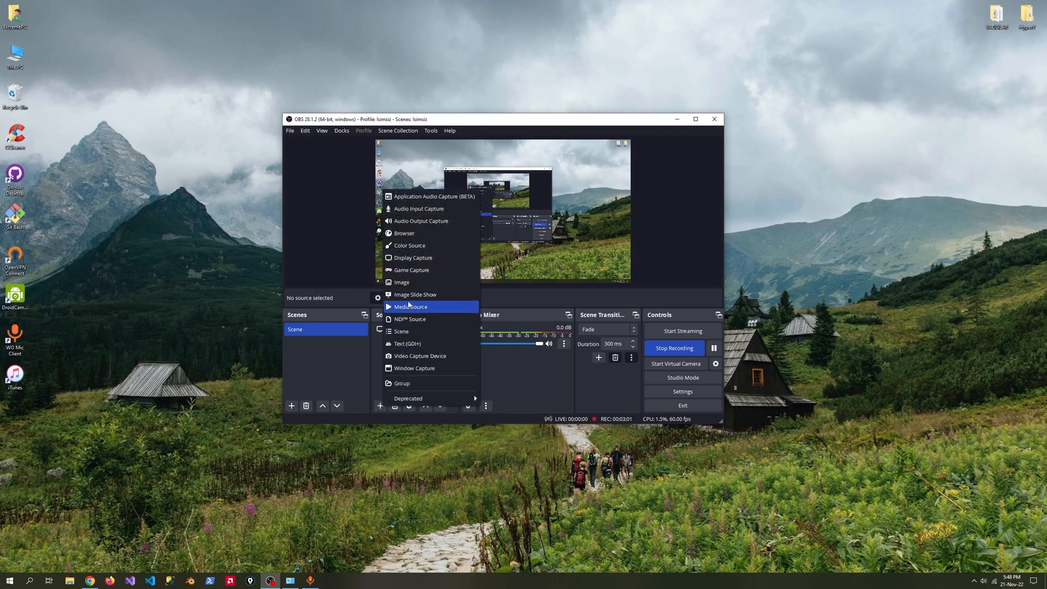
{"action": "left_click", "coordinate": [402, 316]}
{"action": "left_click", "coordinate": [525, 323]}
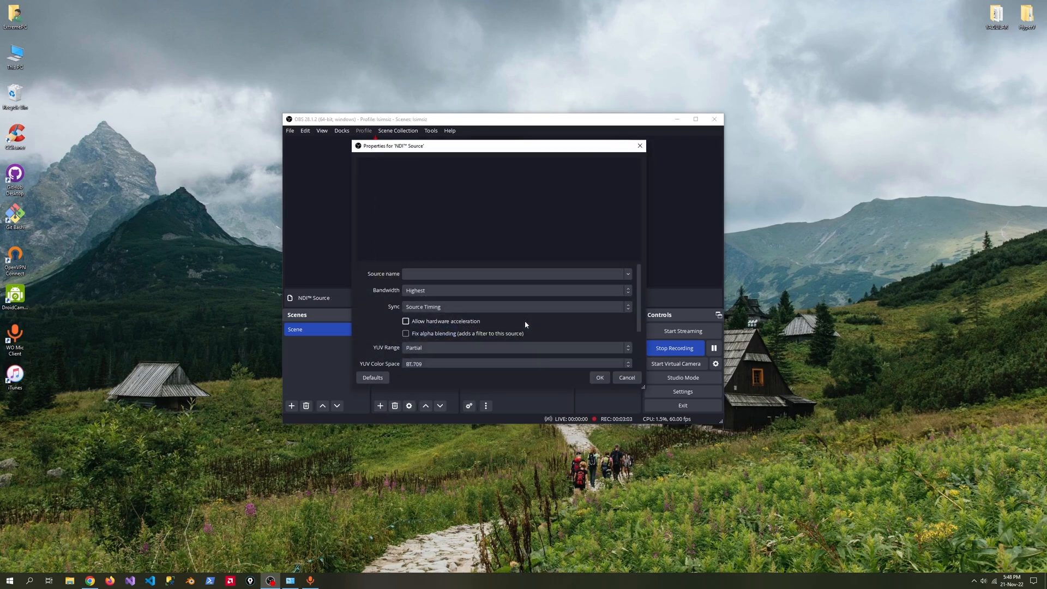
{"action": "left_click", "coordinate": [630, 274]}
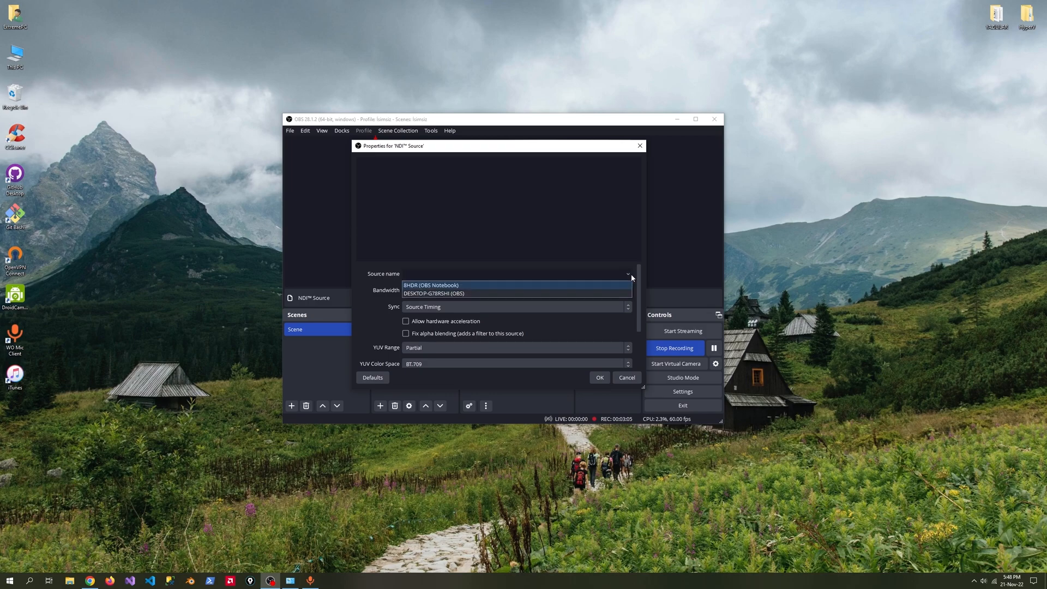
{"action": "left_click", "coordinate": [440, 286]}
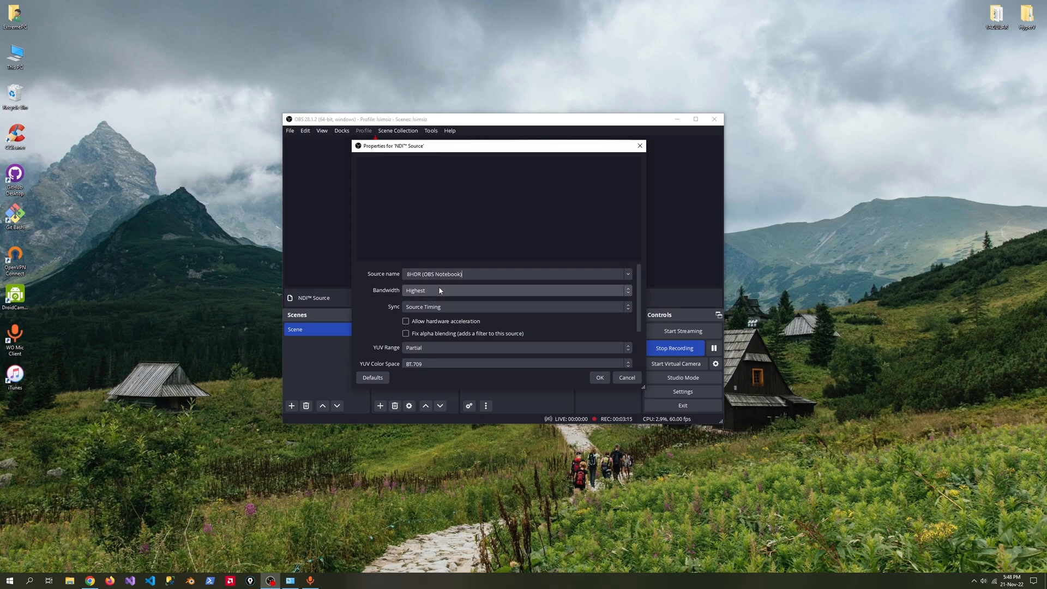
{"action": "left_click", "coordinate": [598, 377]}
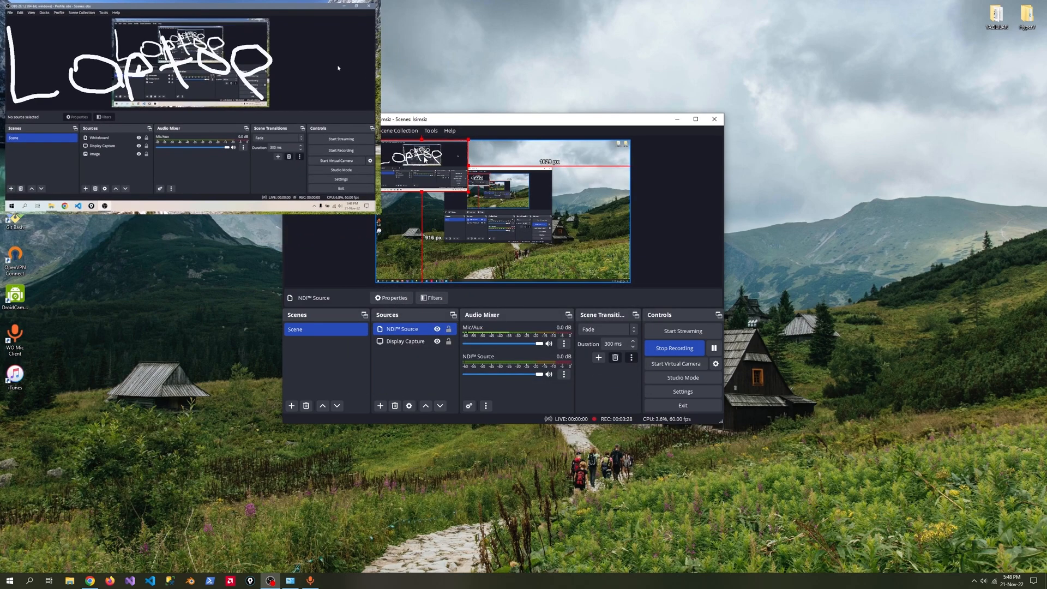
{"action": "left_click_drag", "start_coordinate": [444, 172], "coordinate": [583, 252]}
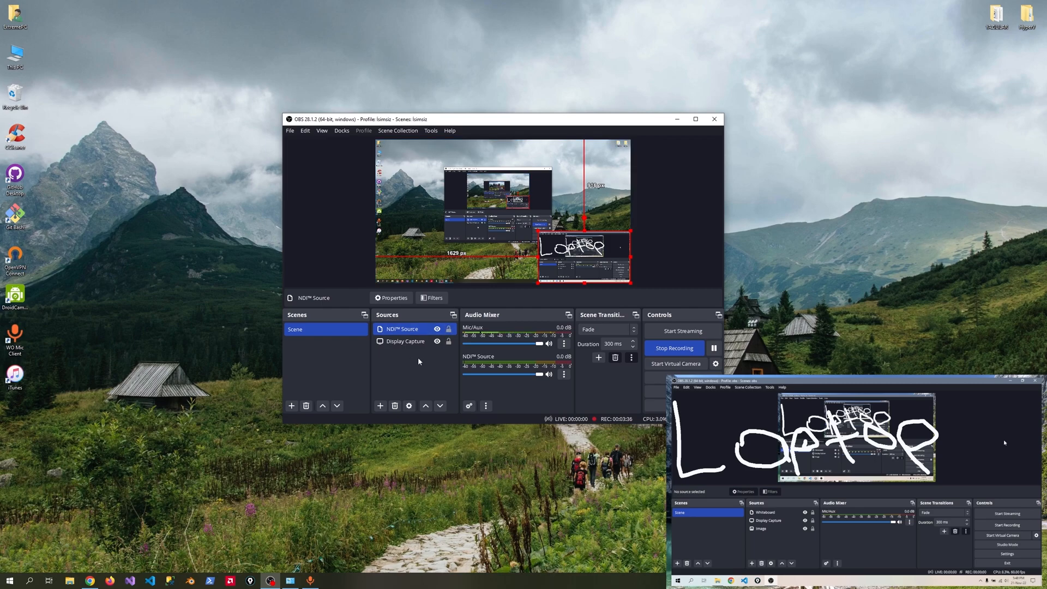
- Remove the NDI source from the scene
{"action": "left_click", "coordinate": [395, 405]}
{"action": "left_click", "coordinate": [535, 284]}
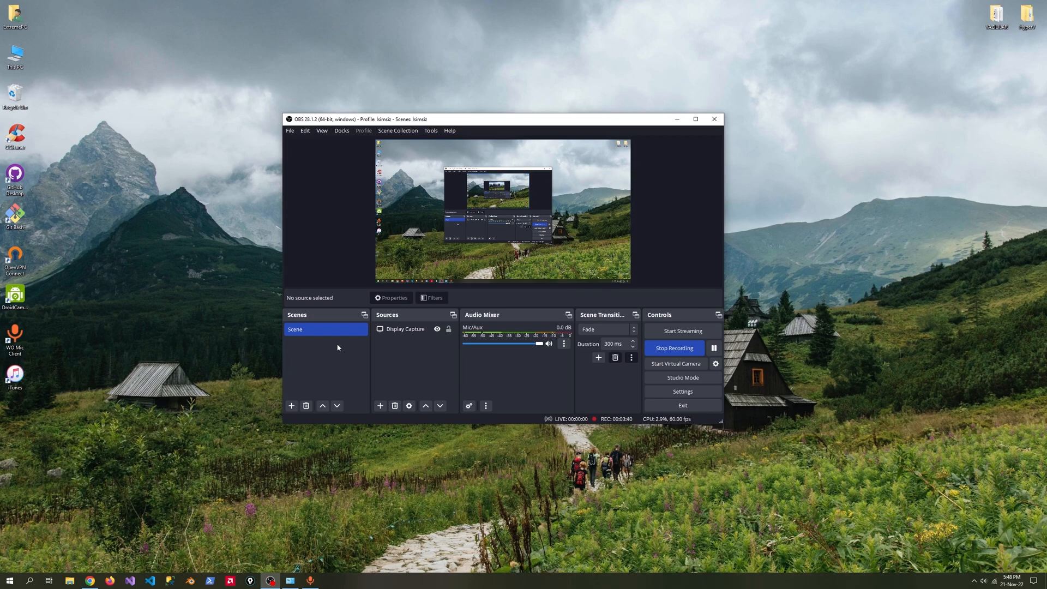
- Open the Windows advanced sharing settings and turn on file and printer sharing for the private network profile
{"action": "key", "text": "super"}
{"action": "type", "text": "sha"}
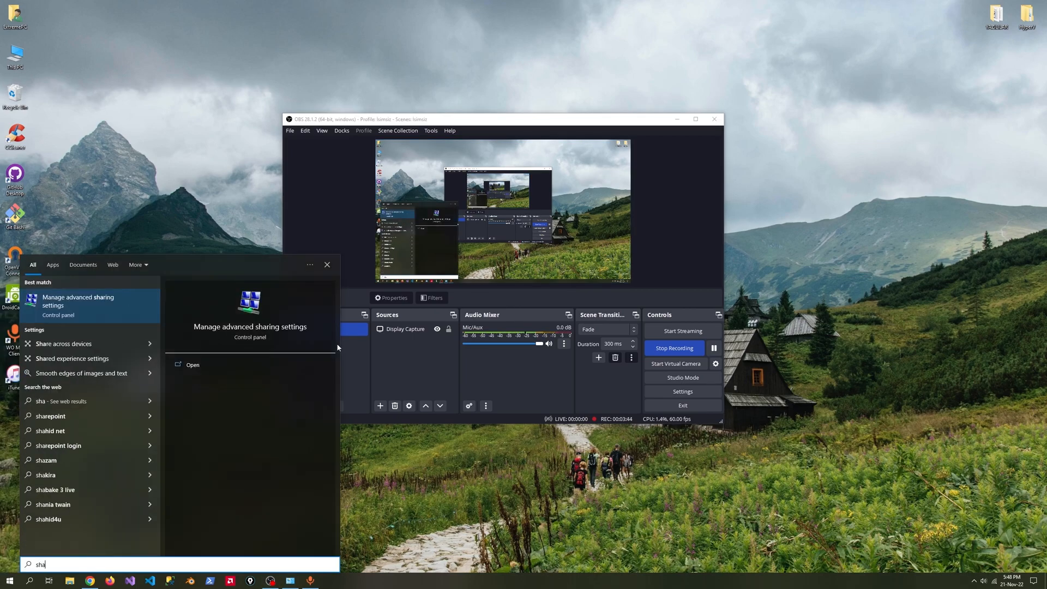
{"action": "key", "text": "Return"}
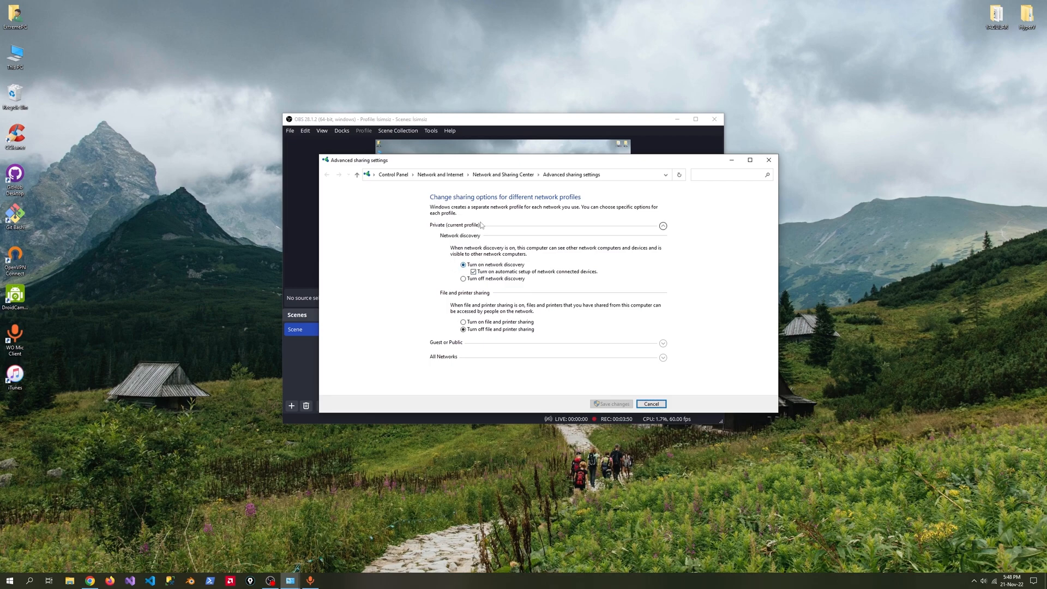
{"action": "left_click", "coordinate": [479, 322]}
{"action": "left_click", "coordinate": [465, 345]}
{"action": "left_click", "coordinate": [467, 349]}
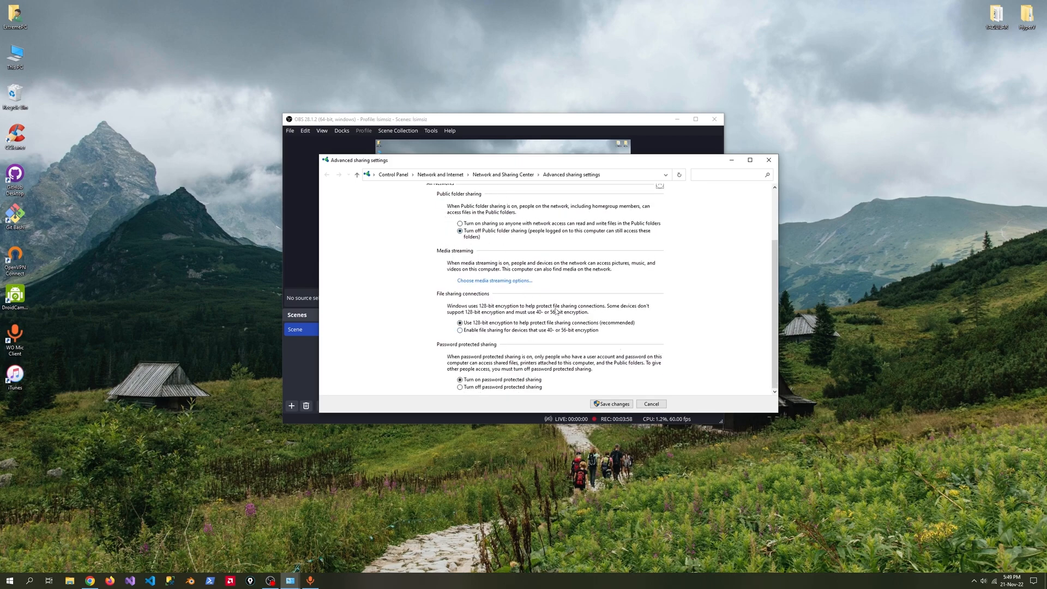
- Check the media streaming options, then bring up the computer's network adapter connections
{"action": "left_click", "coordinate": [490, 281]}
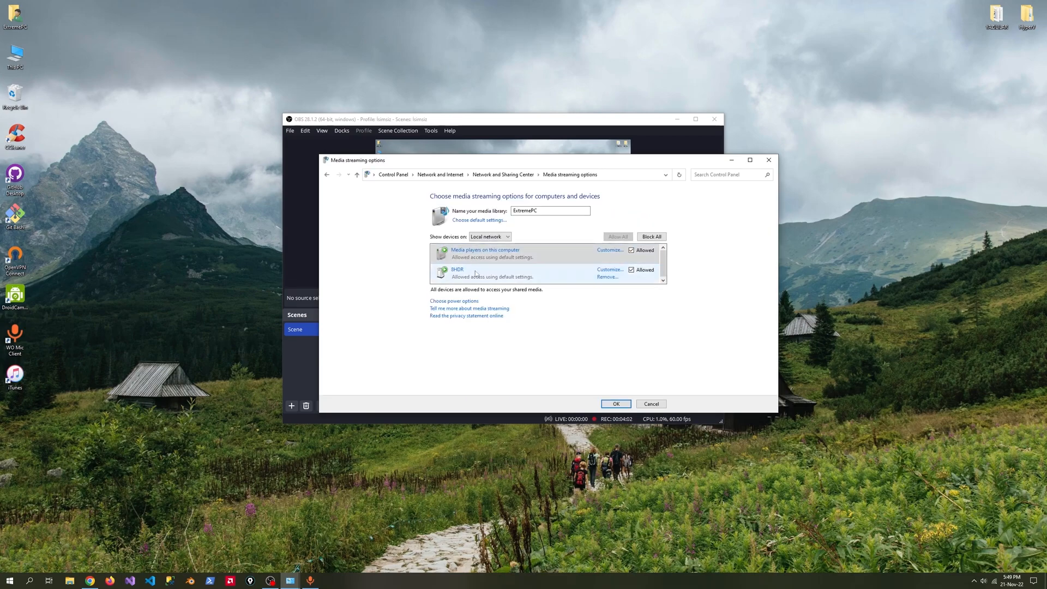
{"action": "left_click", "coordinate": [503, 174]}
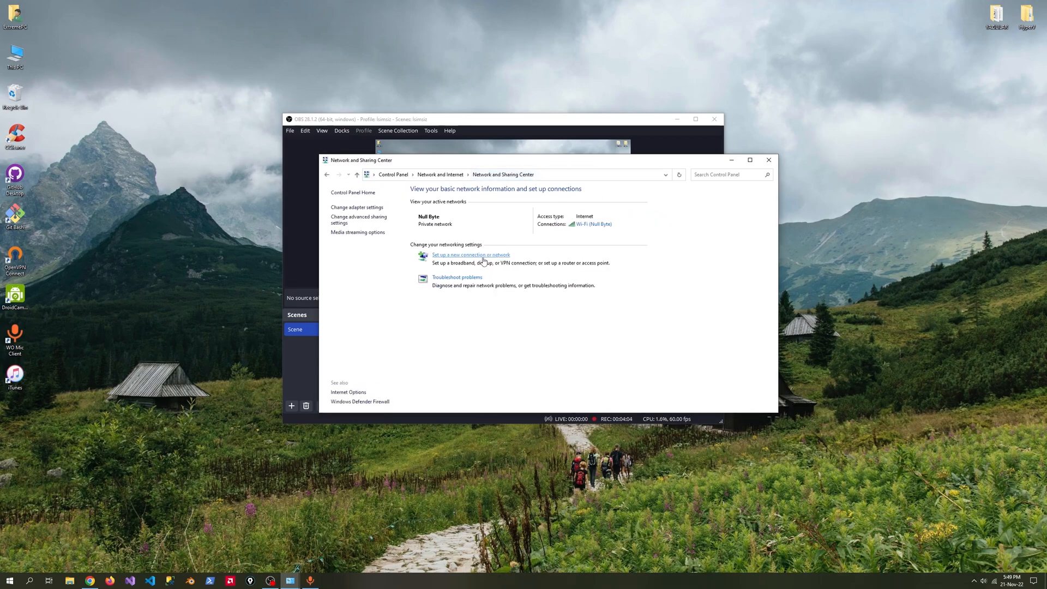
{"action": "left_click", "coordinate": [329, 175]}
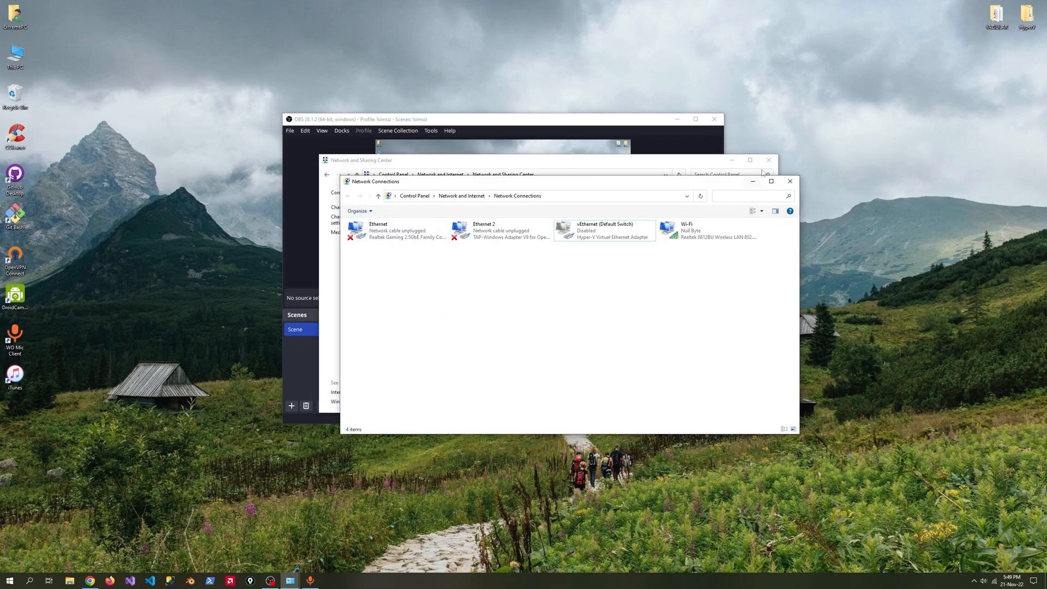
{"action": "left_click", "coordinate": [769, 160]}
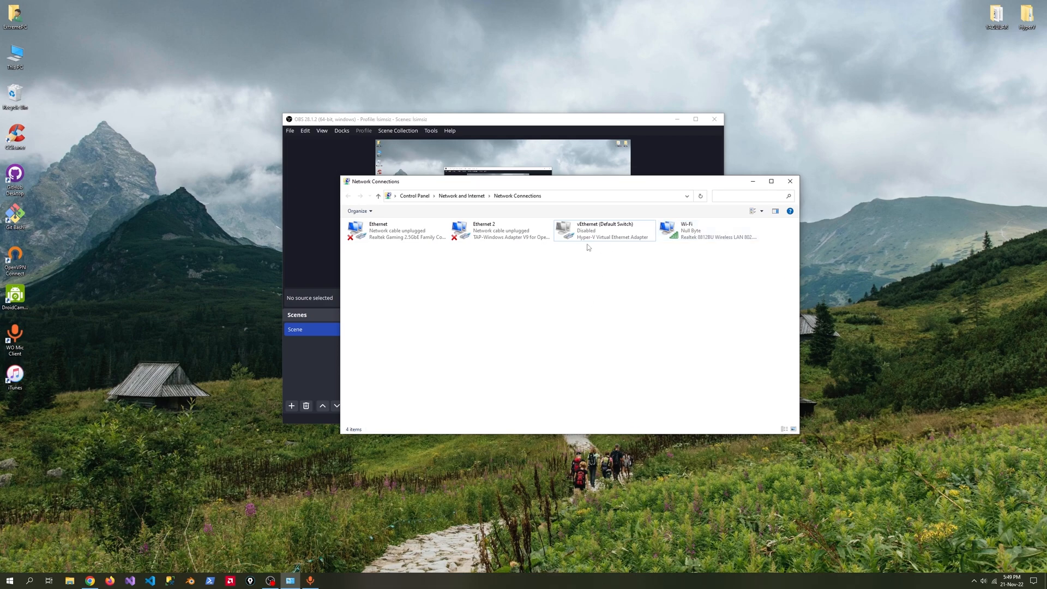
- Enable the vEthernet (Default Switch) adapter and minimize the Network Connections window
{"action": "left_click", "coordinate": [592, 227]}
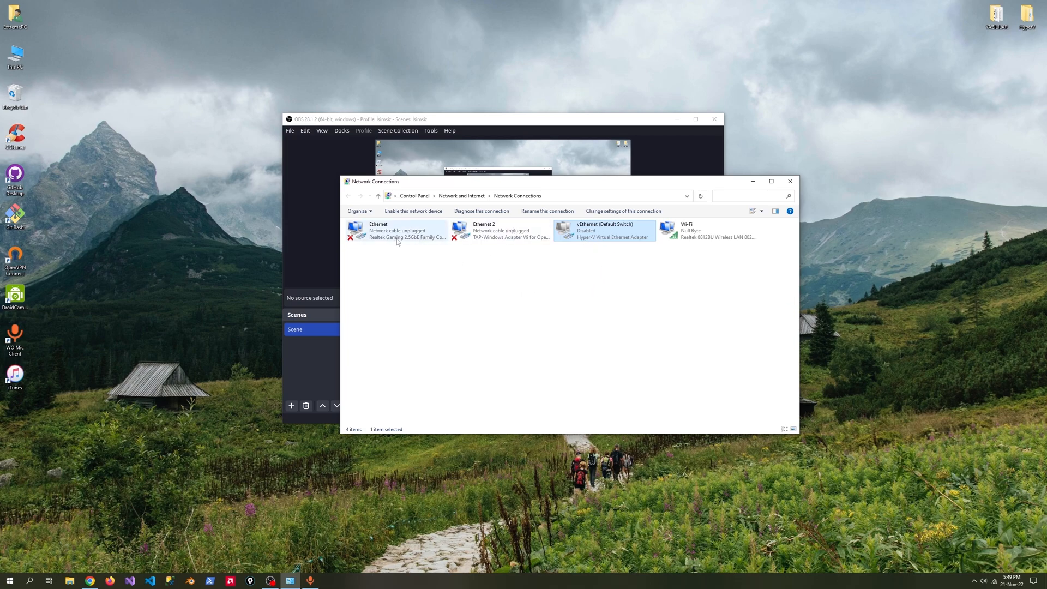
{"action": "left_click", "coordinate": [553, 297]}
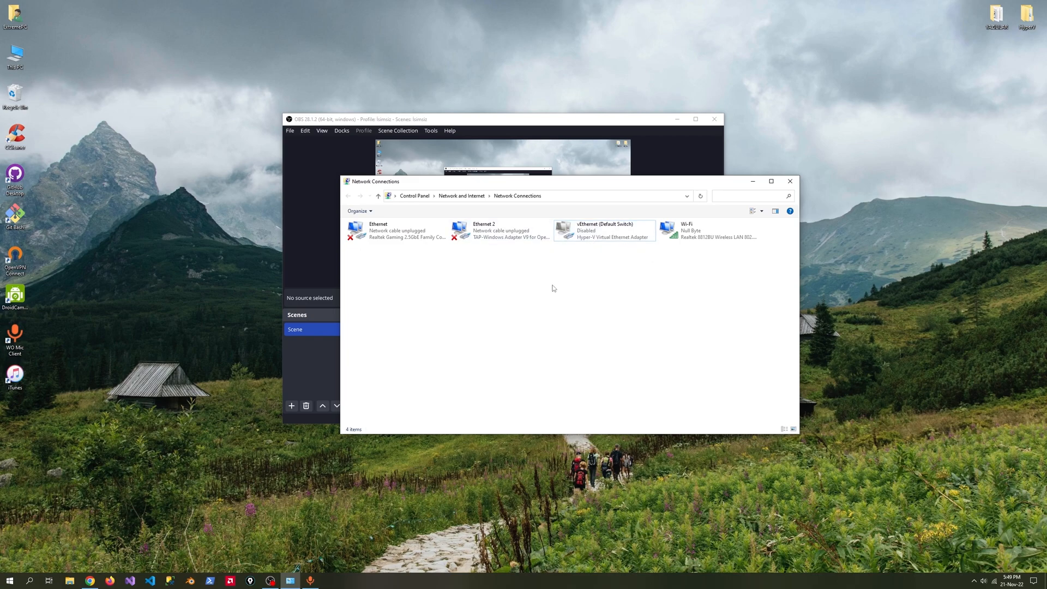
{"action": "right_click", "coordinate": [505, 236]}
{"action": "left_click", "coordinate": [457, 287]}
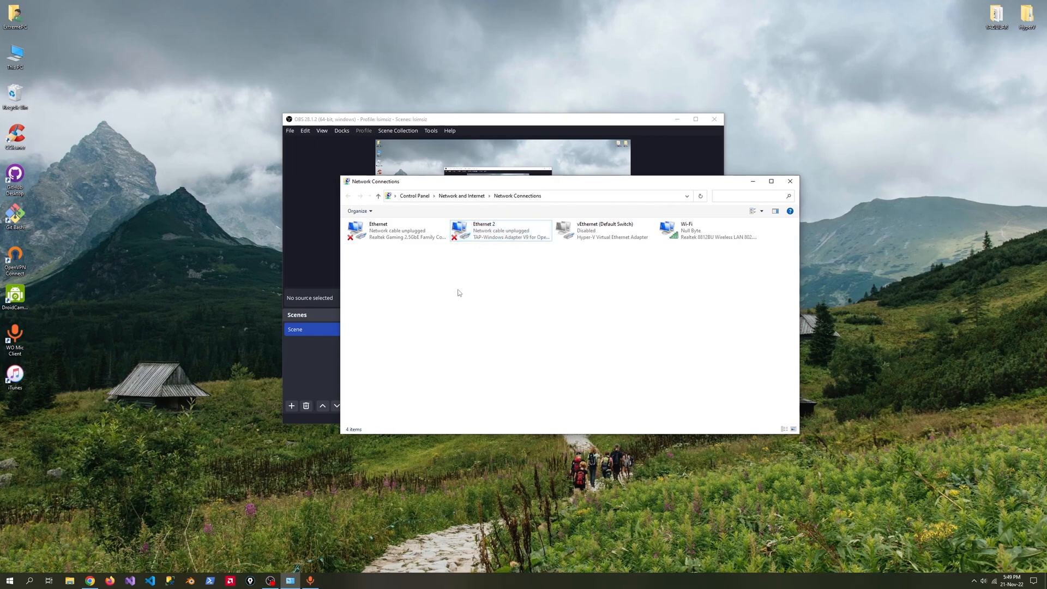
{"action": "right_click", "coordinate": [597, 232]}
{"action": "left_click", "coordinate": [600, 236]}
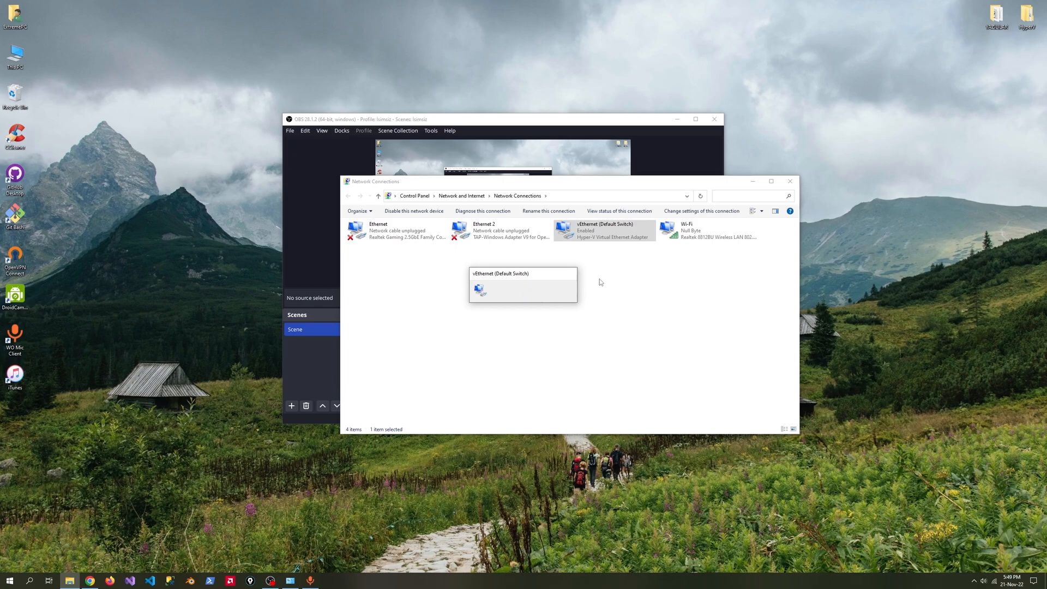
{"action": "left_click", "coordinate": [752, 181]}
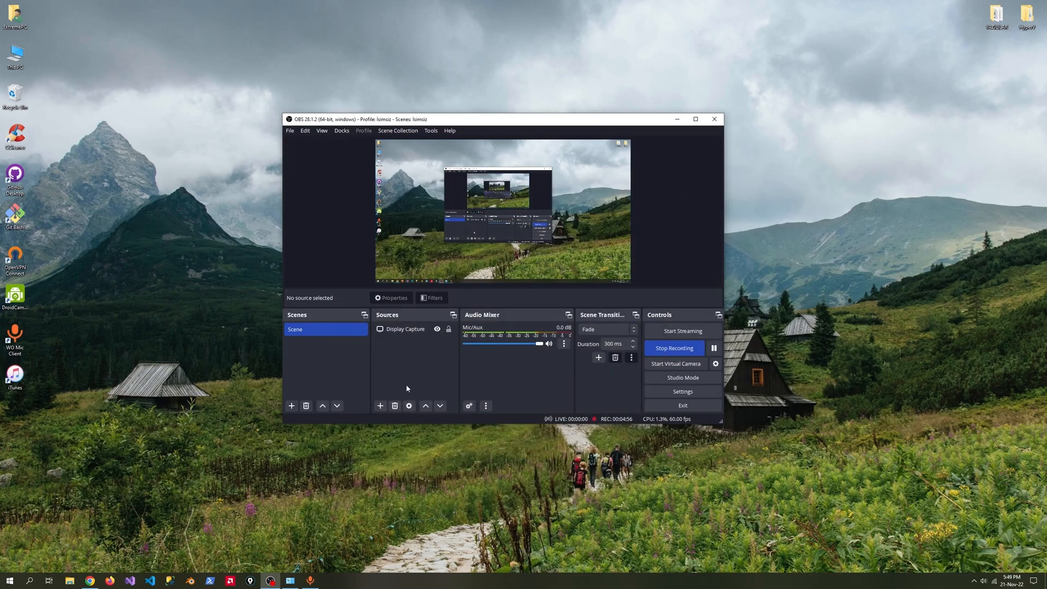
- Add a new NDI source to the scene with OBS Notebook as its source name, keeping the other properties at their defaults
{"action": "left_click", "coordinate": [380, 406]}
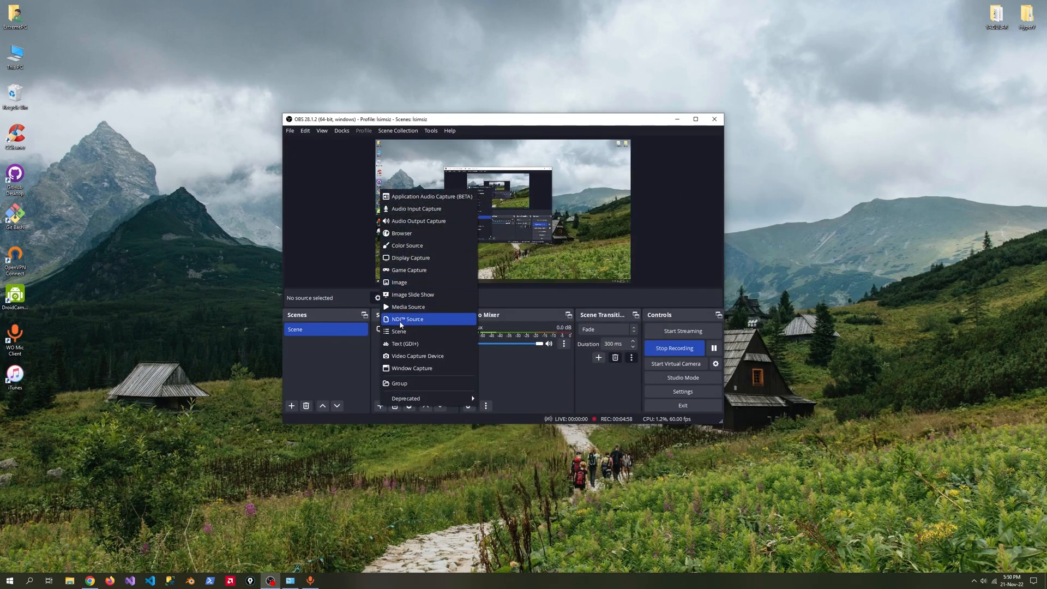
{"action": "left_click", "coordinate": [401, 322]}
{"action": "left_click", "coordinate": [525, 323]}
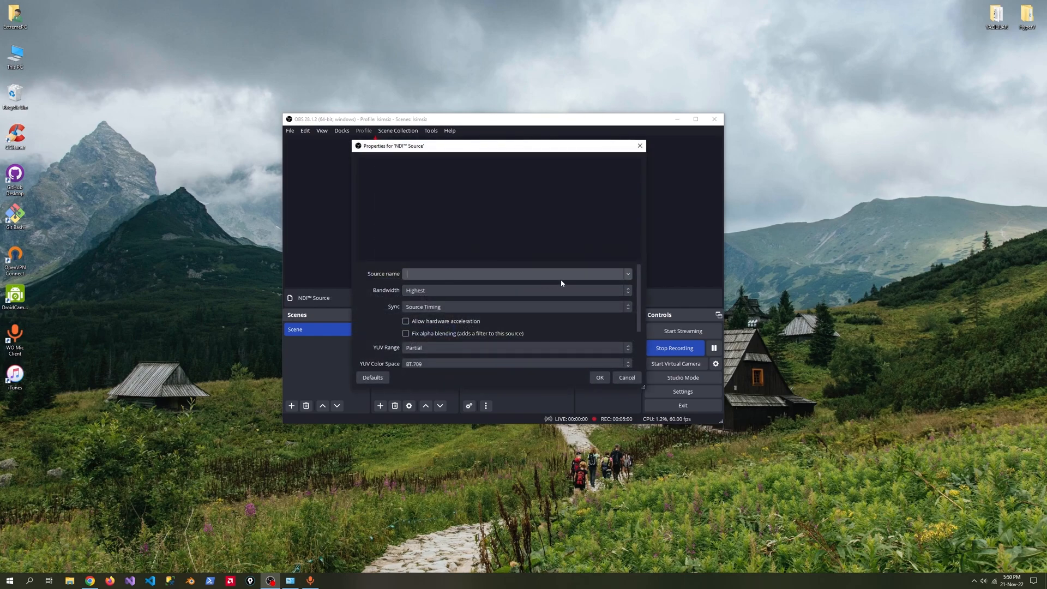
{"action": "left_click", "coordinate": [628, 275]}
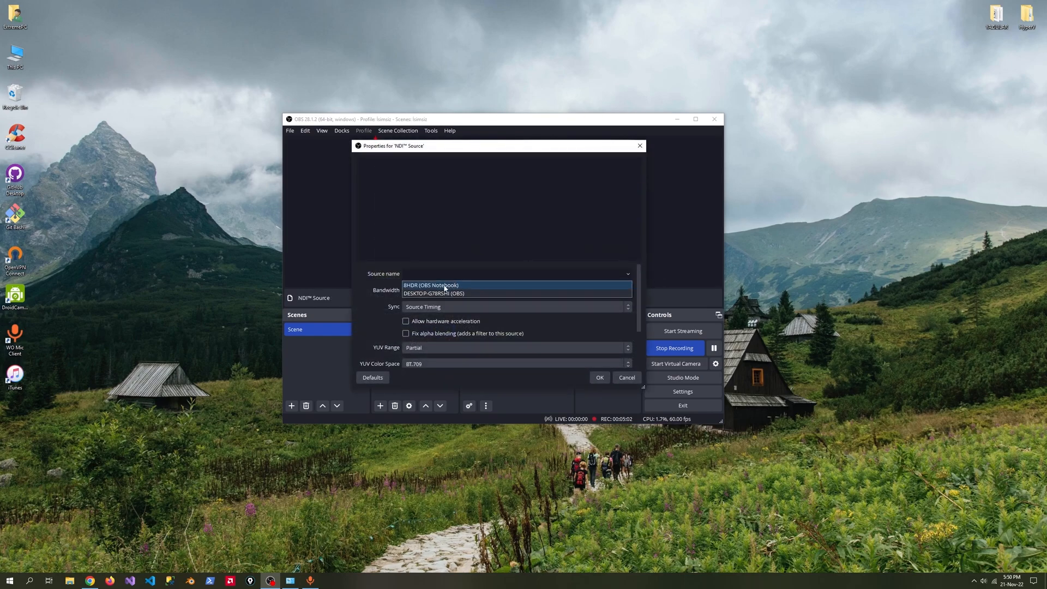
{"action": "left_click", "coordinate": [445, 286]}
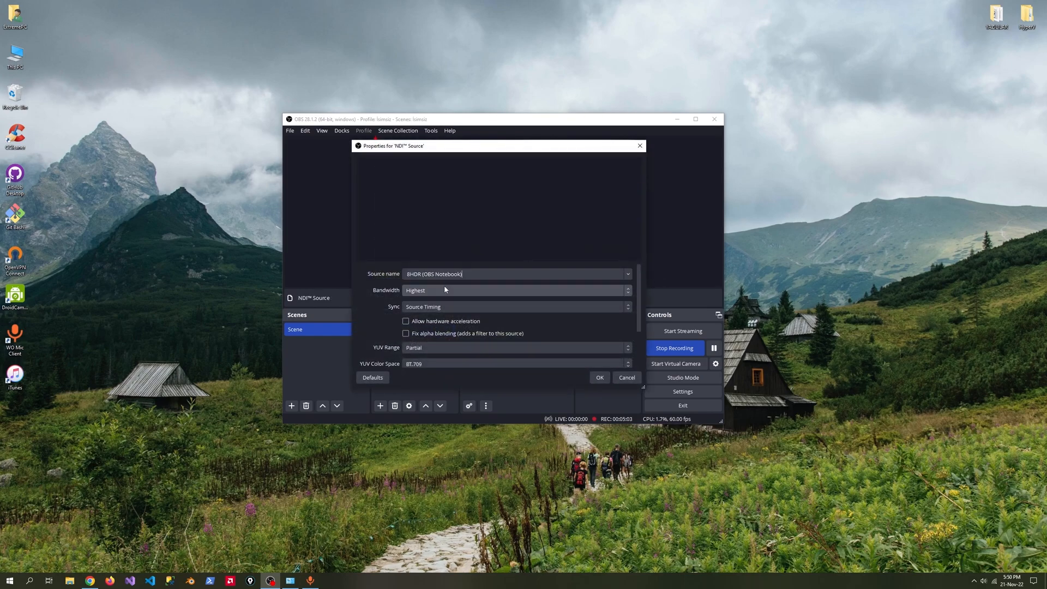
{"action": "left_click", "coordinate": [599, 378]}
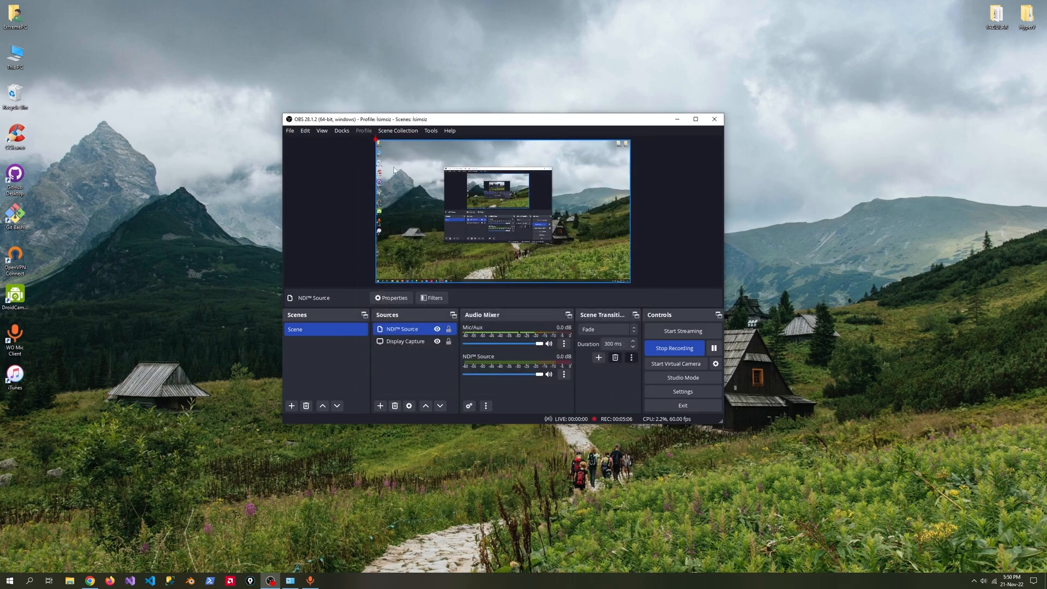
- Disable the vEthernet (Default Switch) adapter and return to OBS
{"action": "left_click", "coordinate": [290, 580]}
{"action": "right_click", "coordinate": [603, 234]}
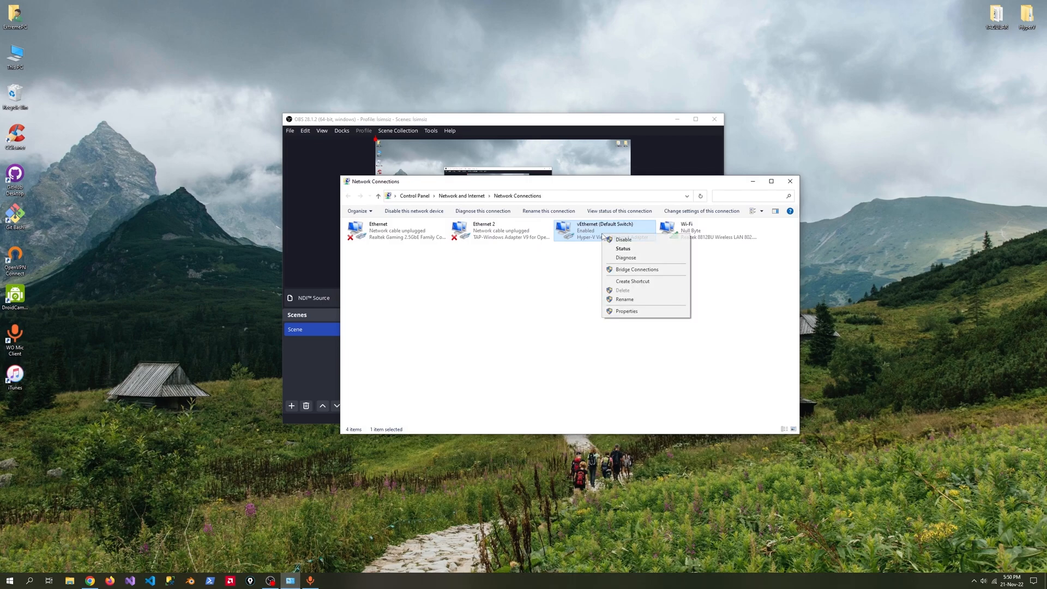
{"action": "left_click", "coordinate": [614, 238]}
{"action": "left_click", "coordinate": [756, 181]}
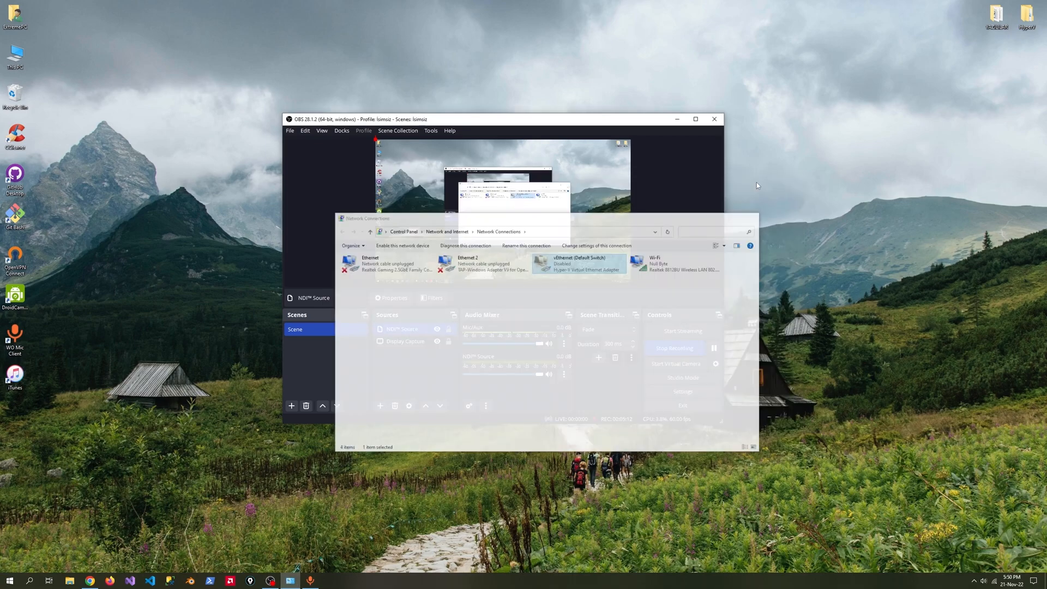